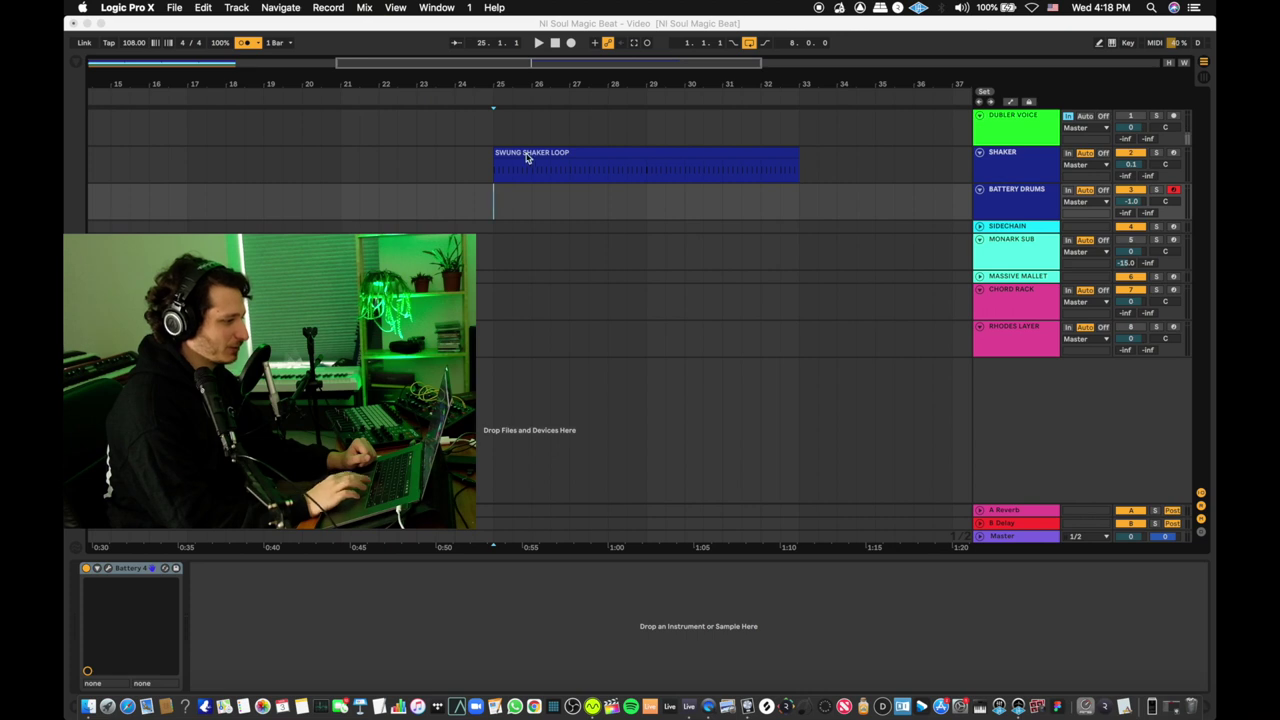
- Play the Swung Shaker Loop clip, then select the Battery Drums track and show its drum device
left_click(527, 157)
left_click(514, 151)
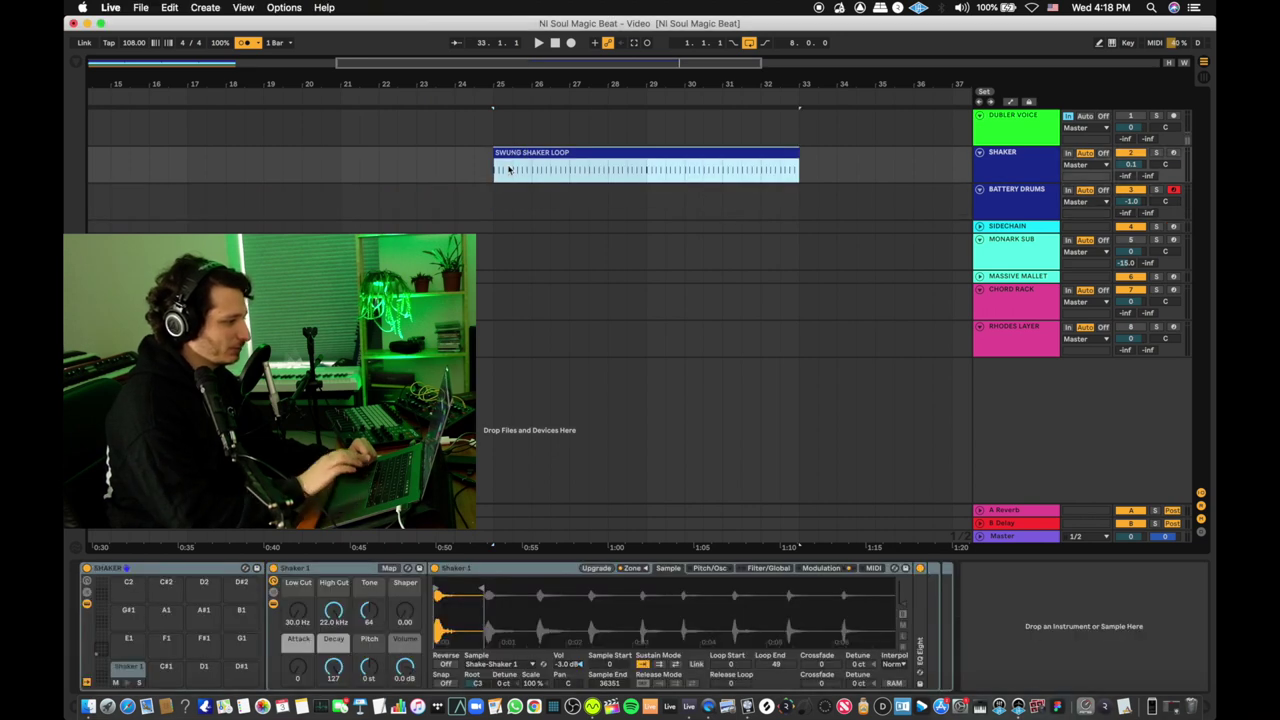
key("space")
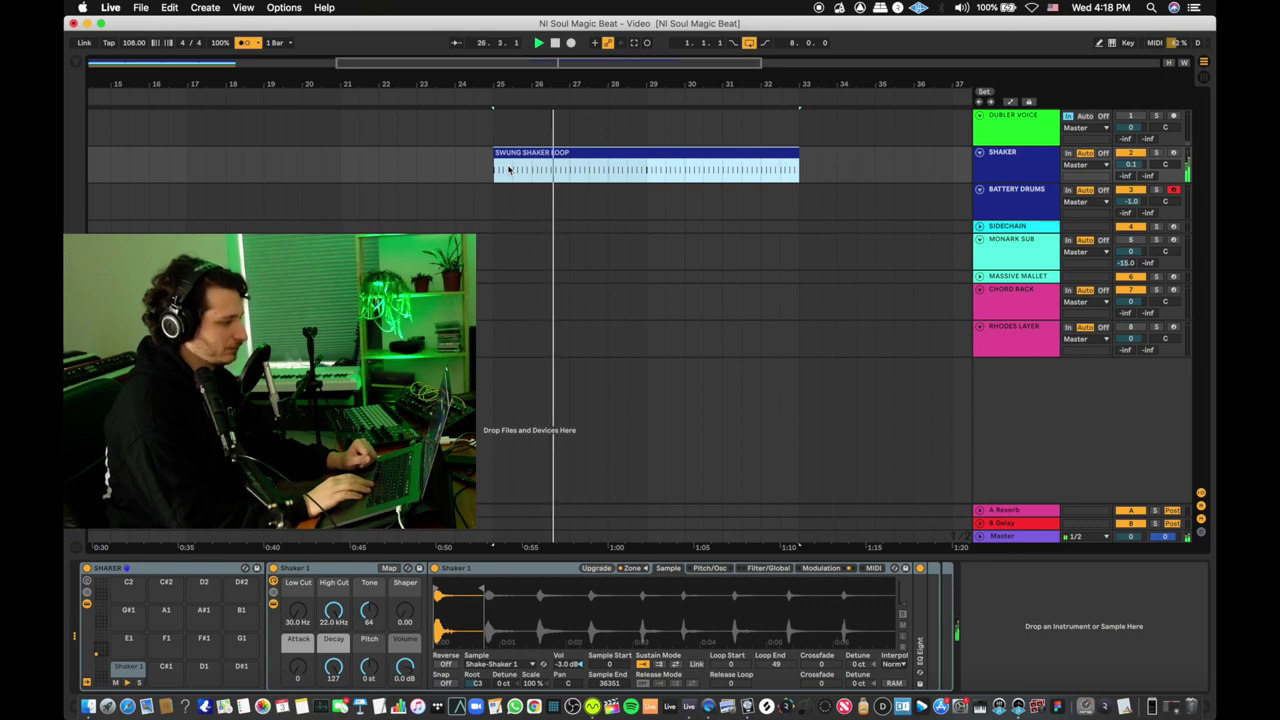
key("space")
left_click(501, 203)
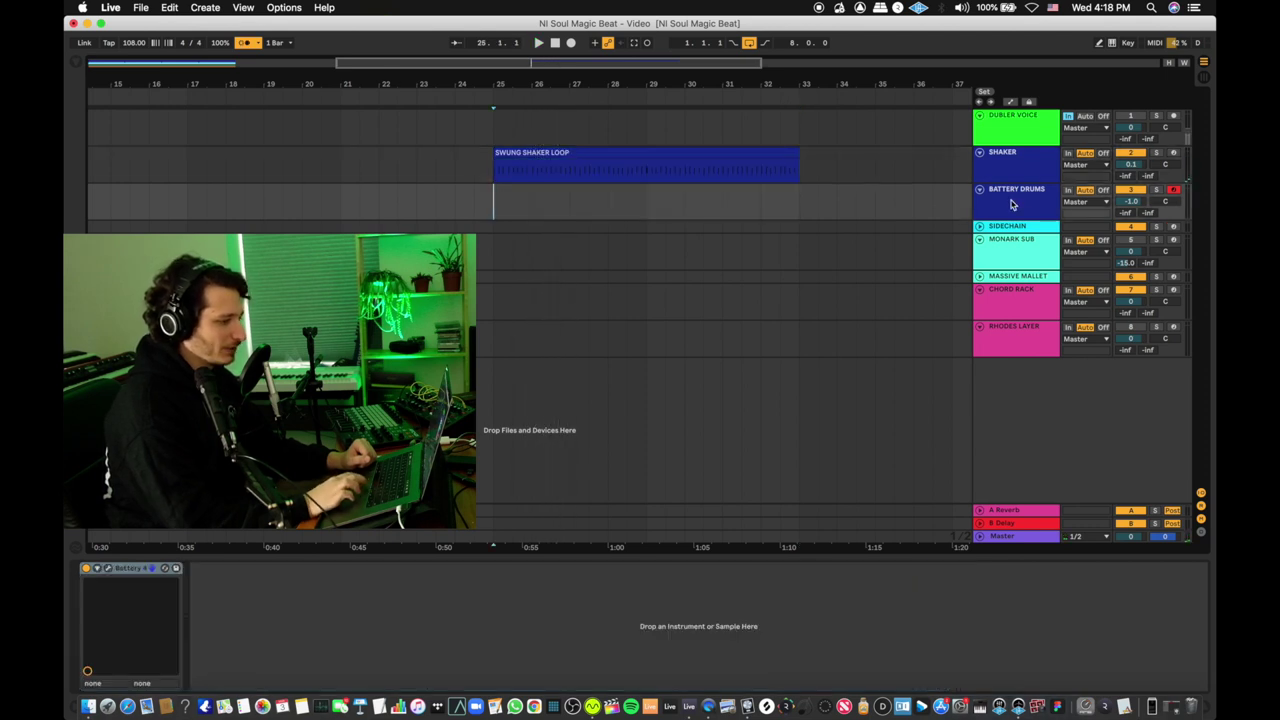
left_click(1010, 204)
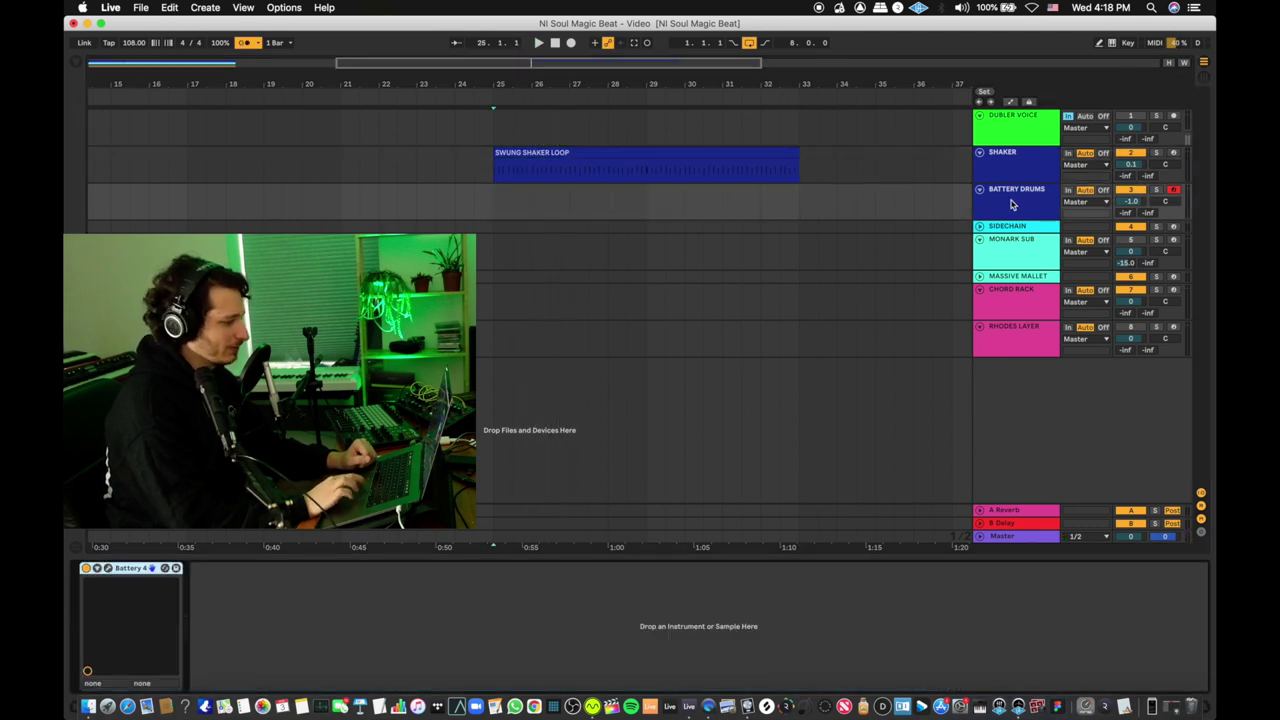
- Open the Battery 4 sampler window, check Dubler, and move the window slightly aside
left_click(107, 569)
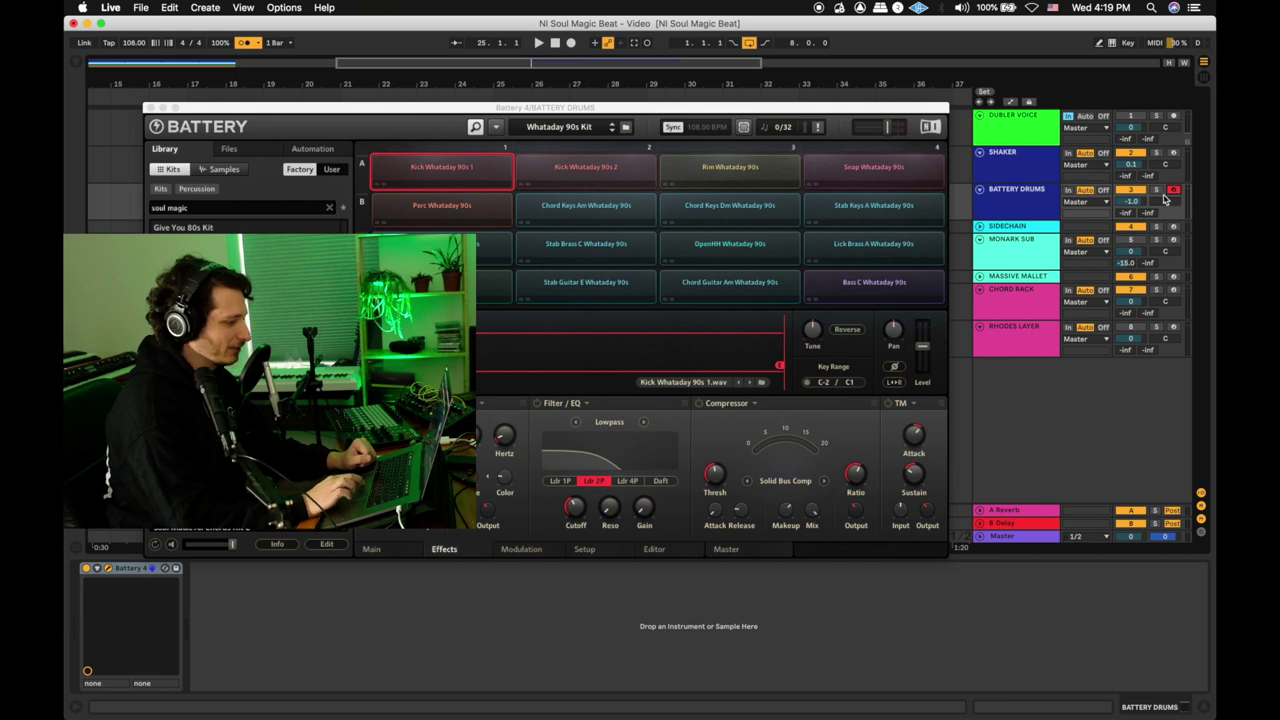
left_click(575, 708)
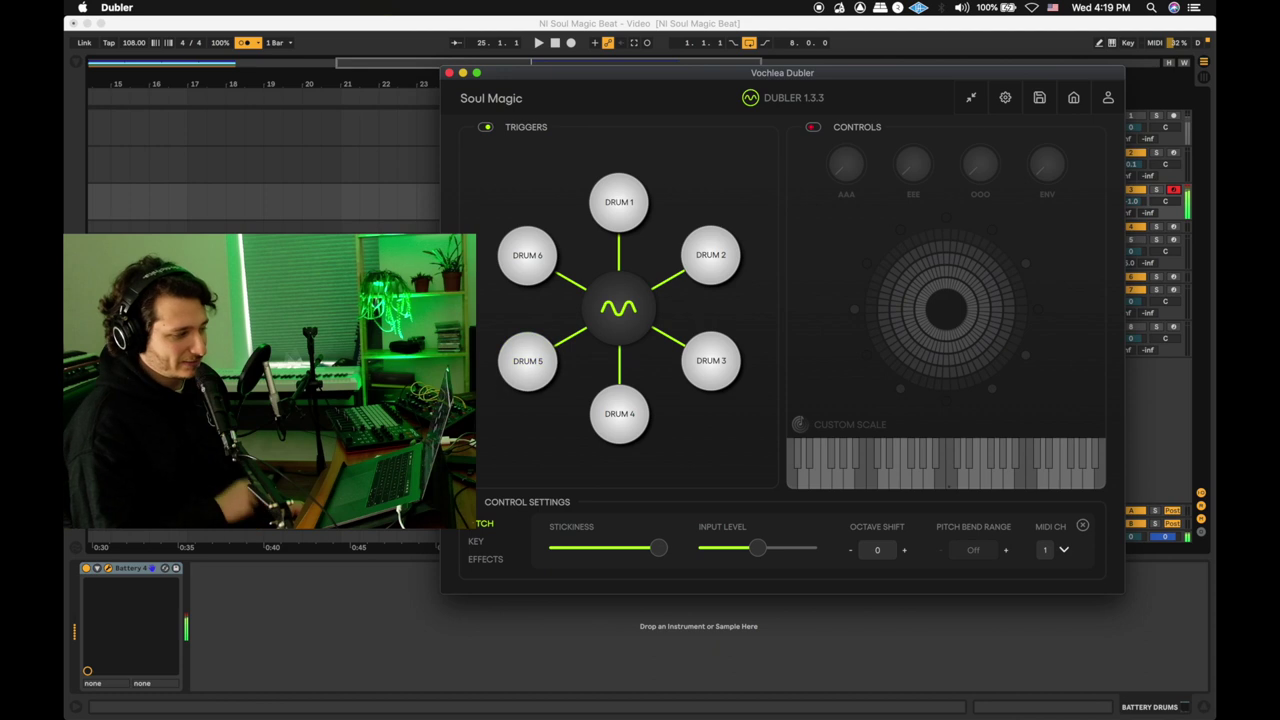
left_click(657, 600)
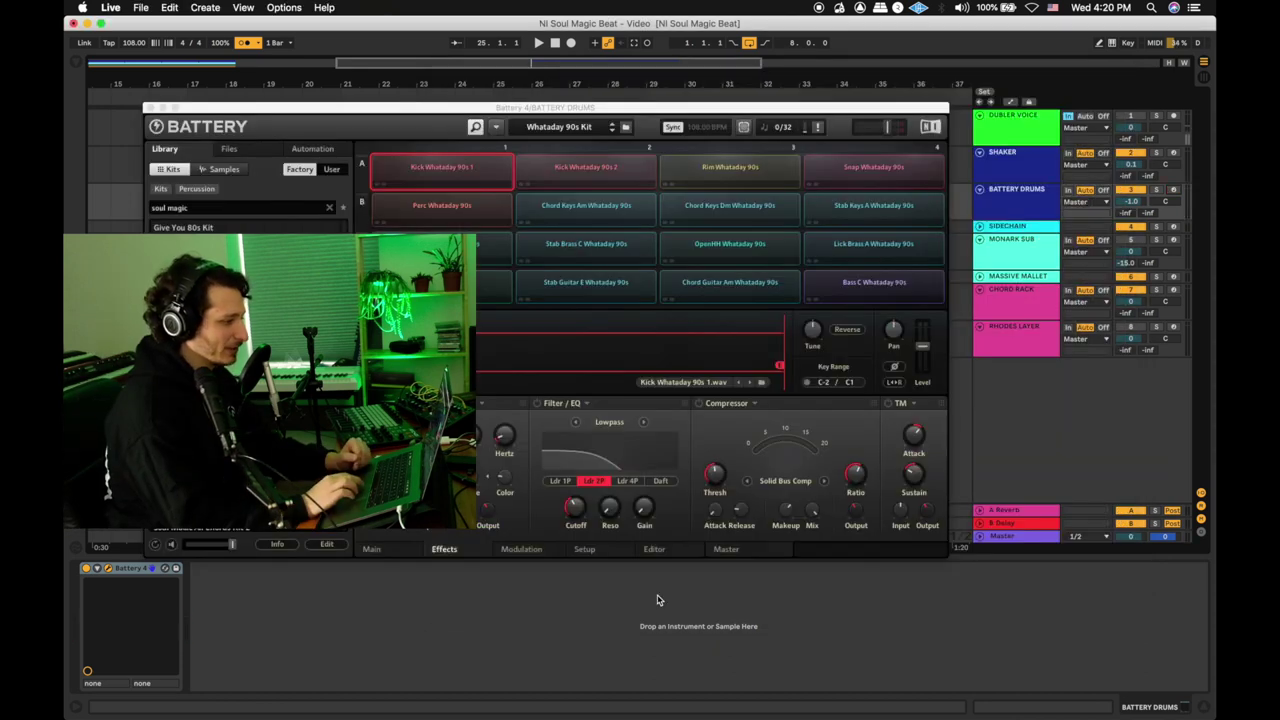
left_click_drag(459, 113, 551, 138)
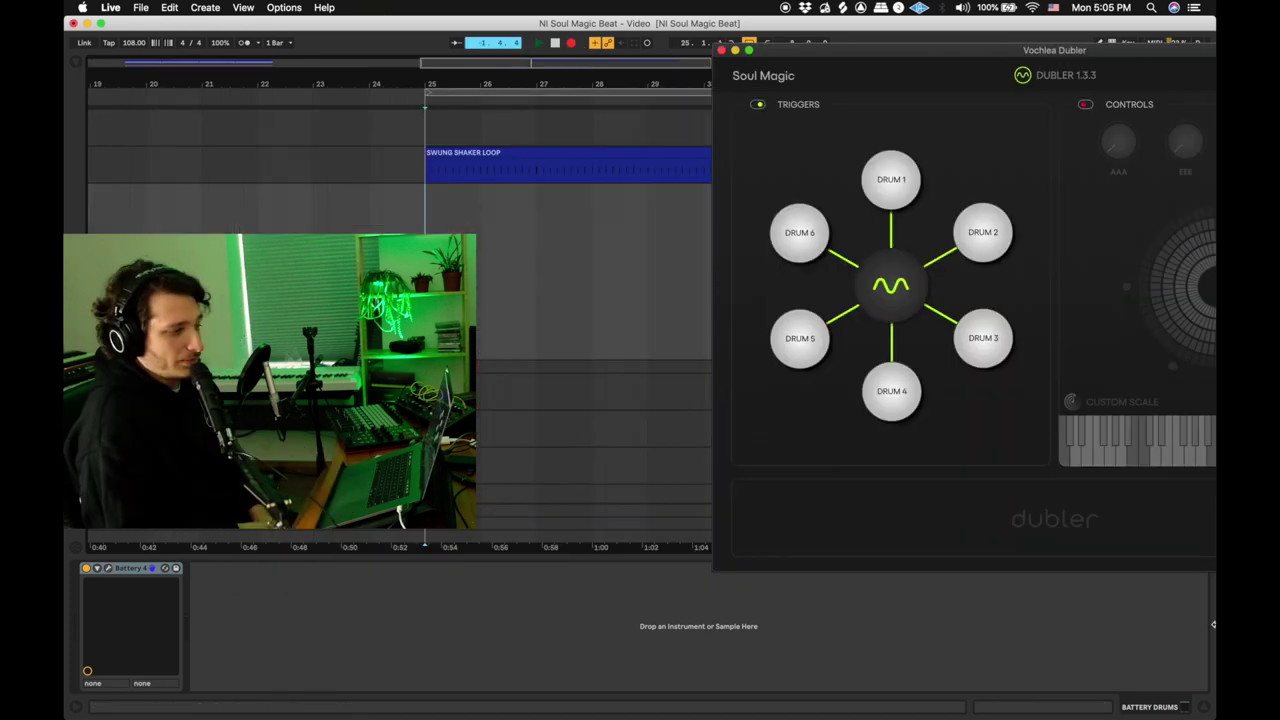
- Start arrangement recording with F9 to capture the drum part triggered through Dubler
key("F9")
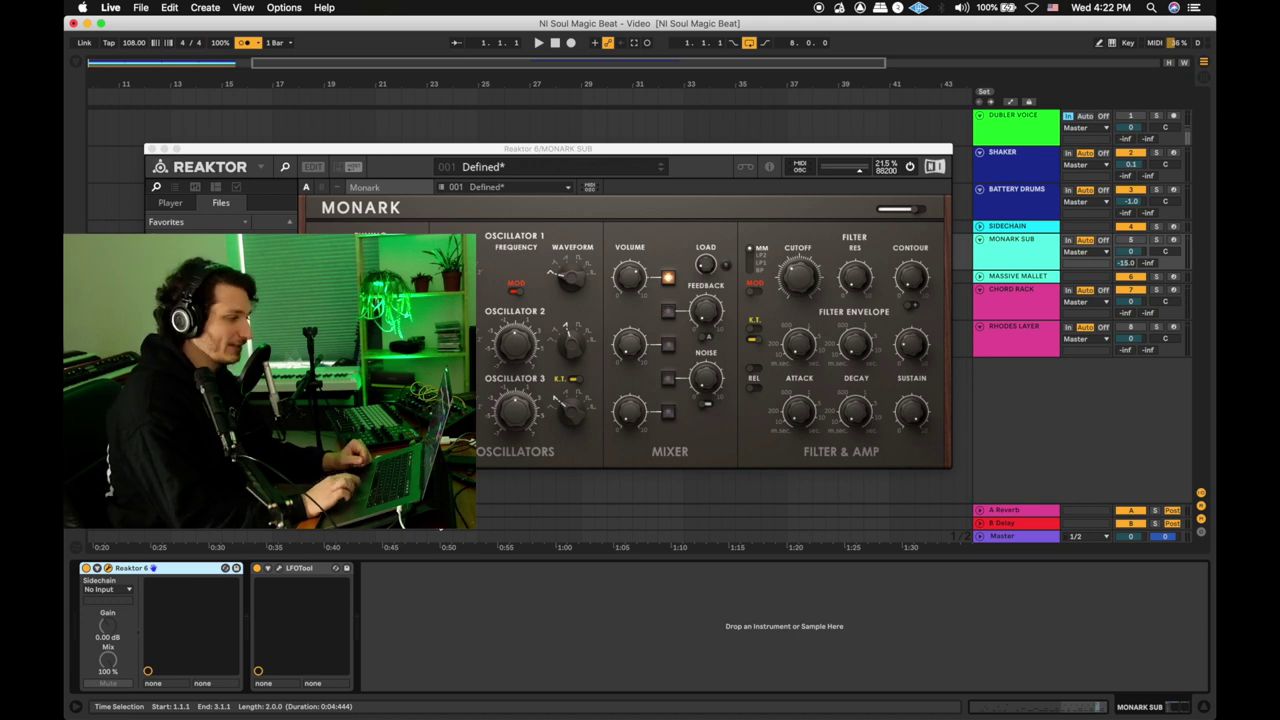
- In Dubler, turn off the drum triggers and enable the pitch controls
mouse_move(631, 709)
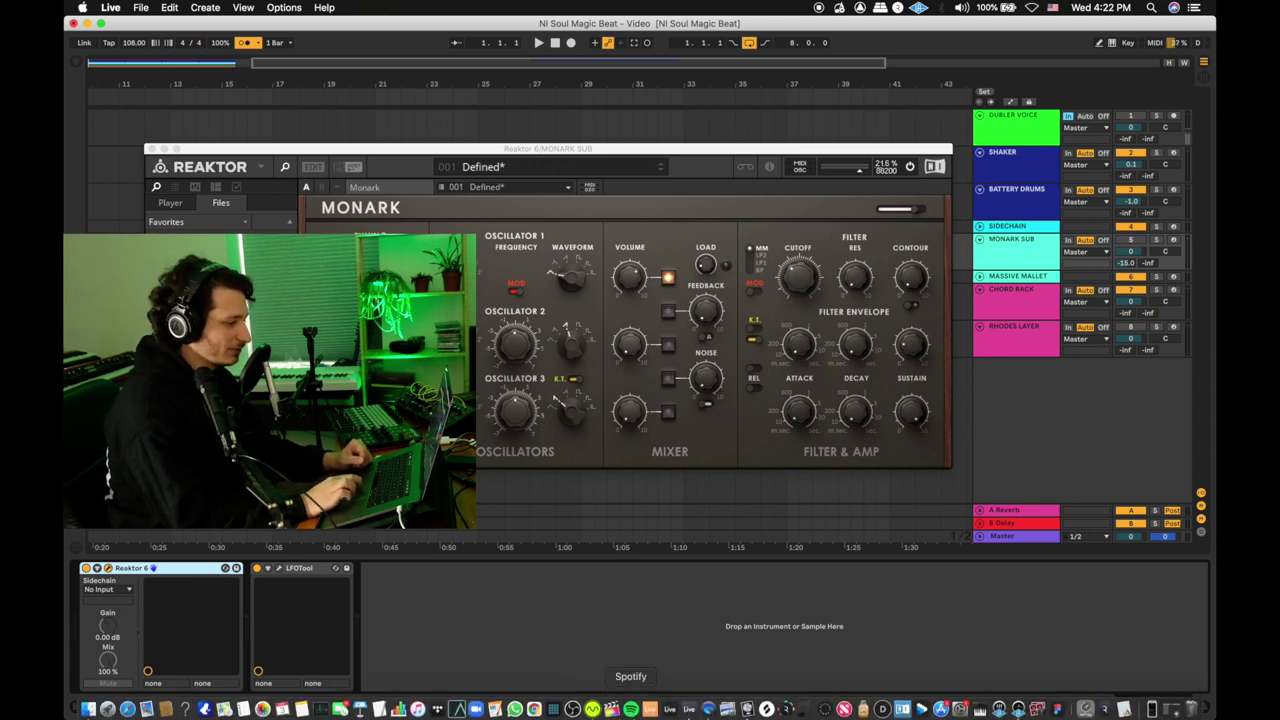
left_click(592, 709)
left_click(485, 127)
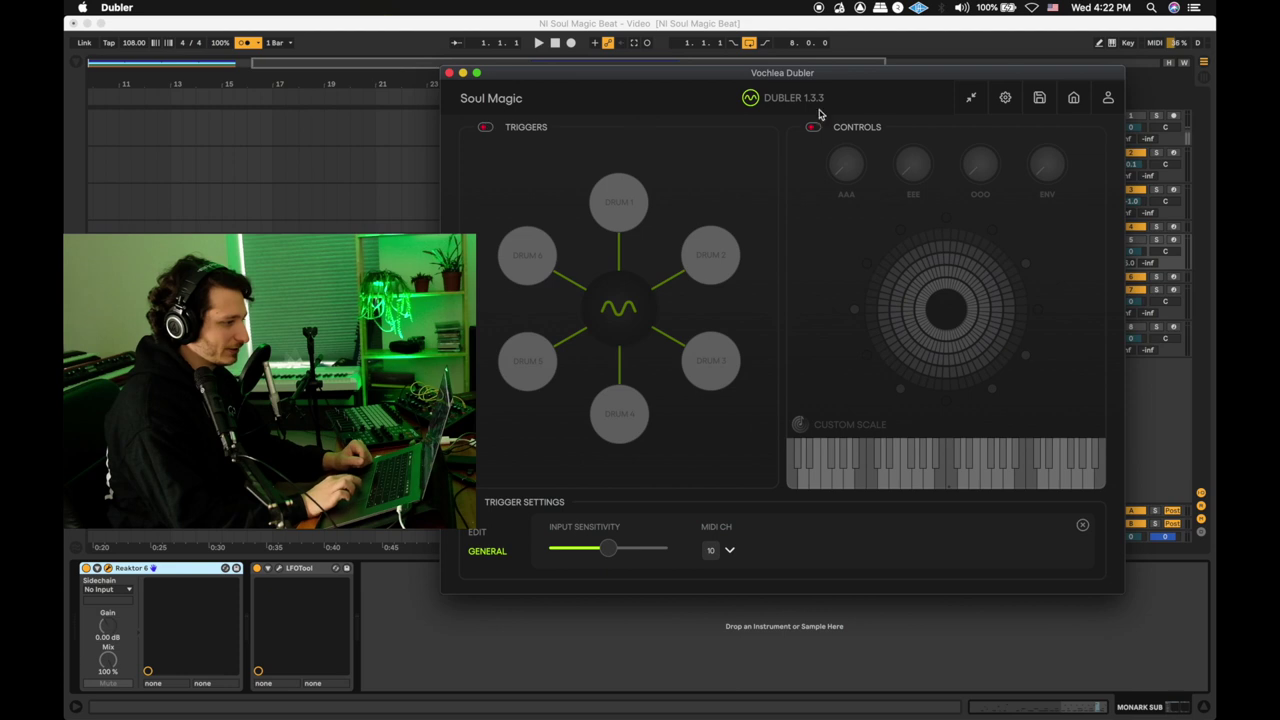
left_click(814, 128)
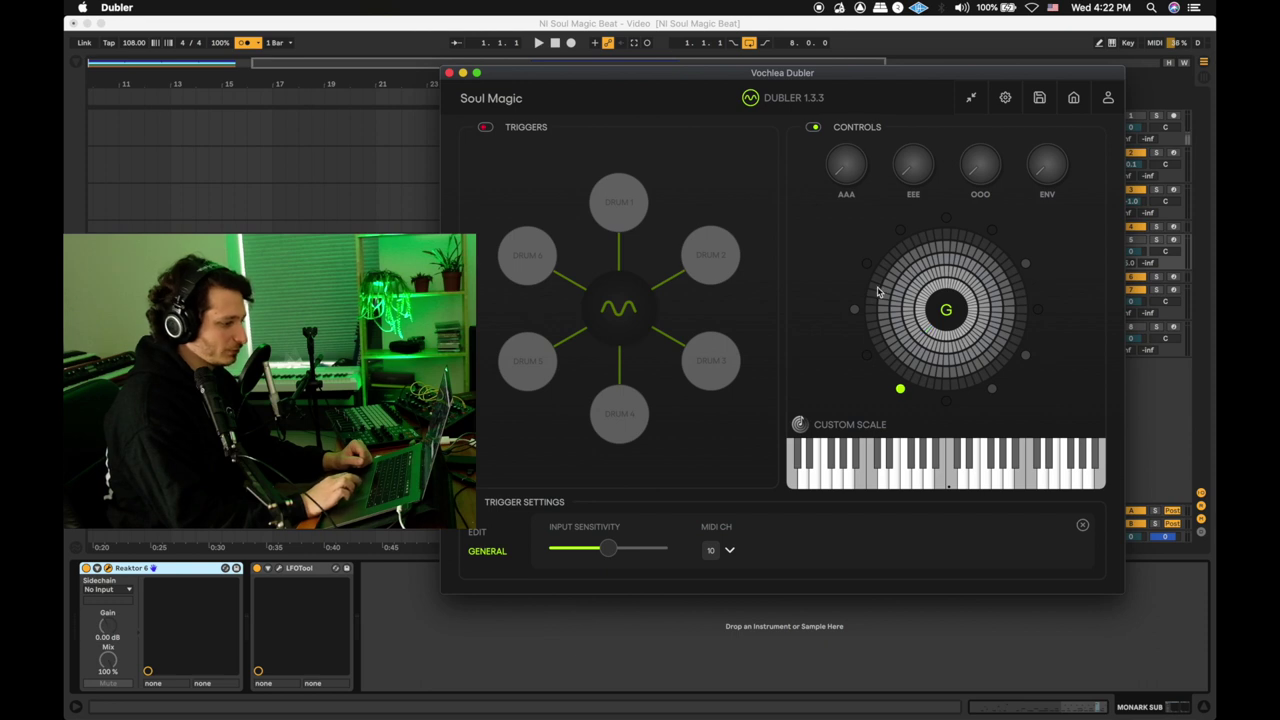
- Back in Live, open and close the LFOTool plugin window
key("super+Tab")
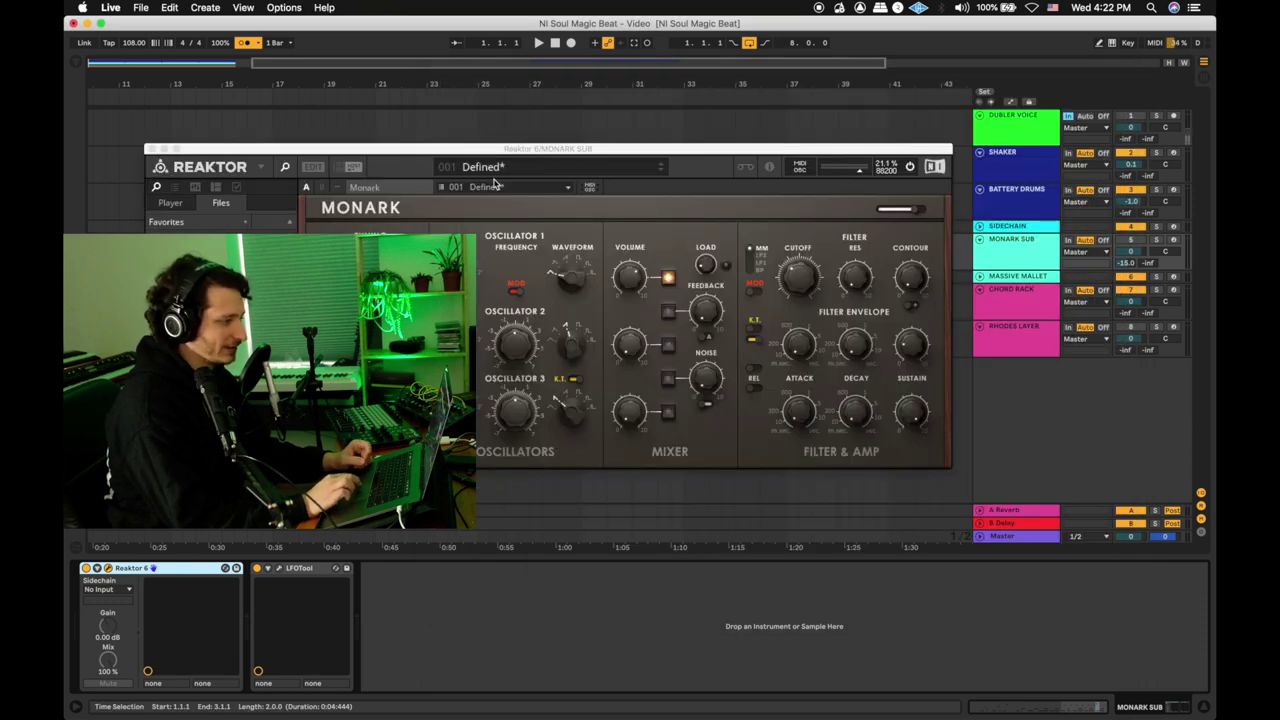
left_click(278, 570)
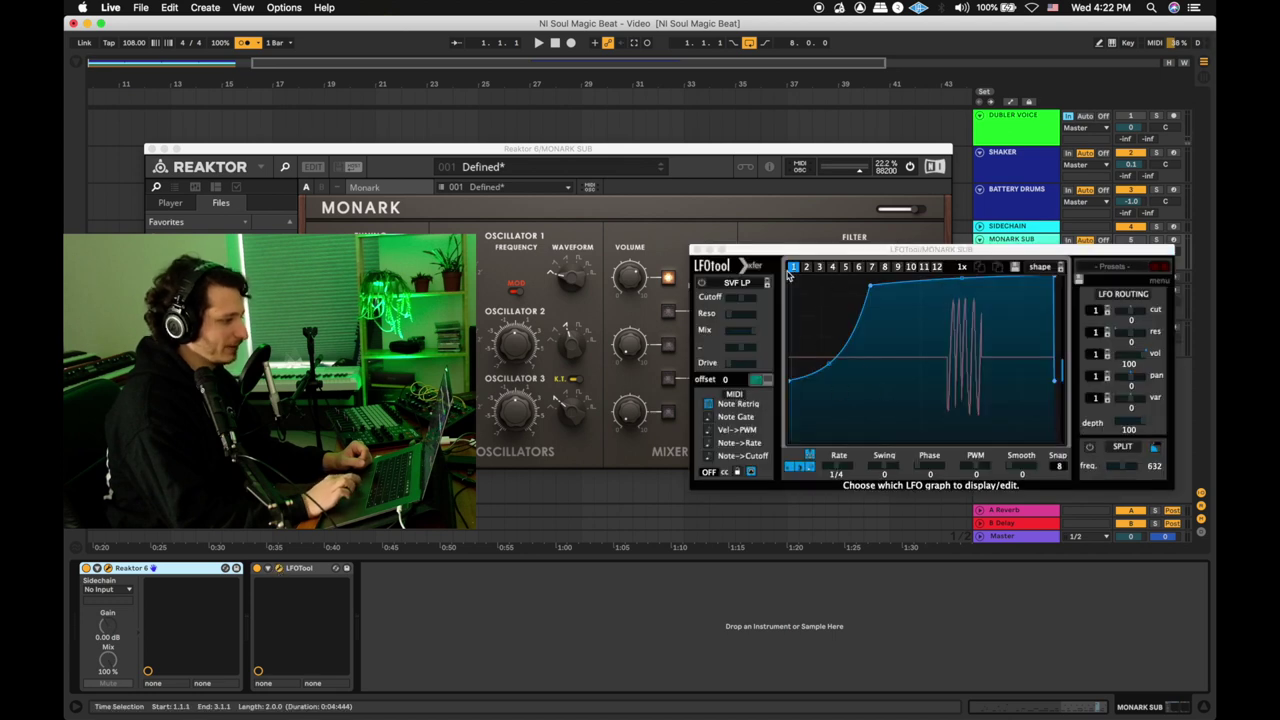
left_click(697, 249)
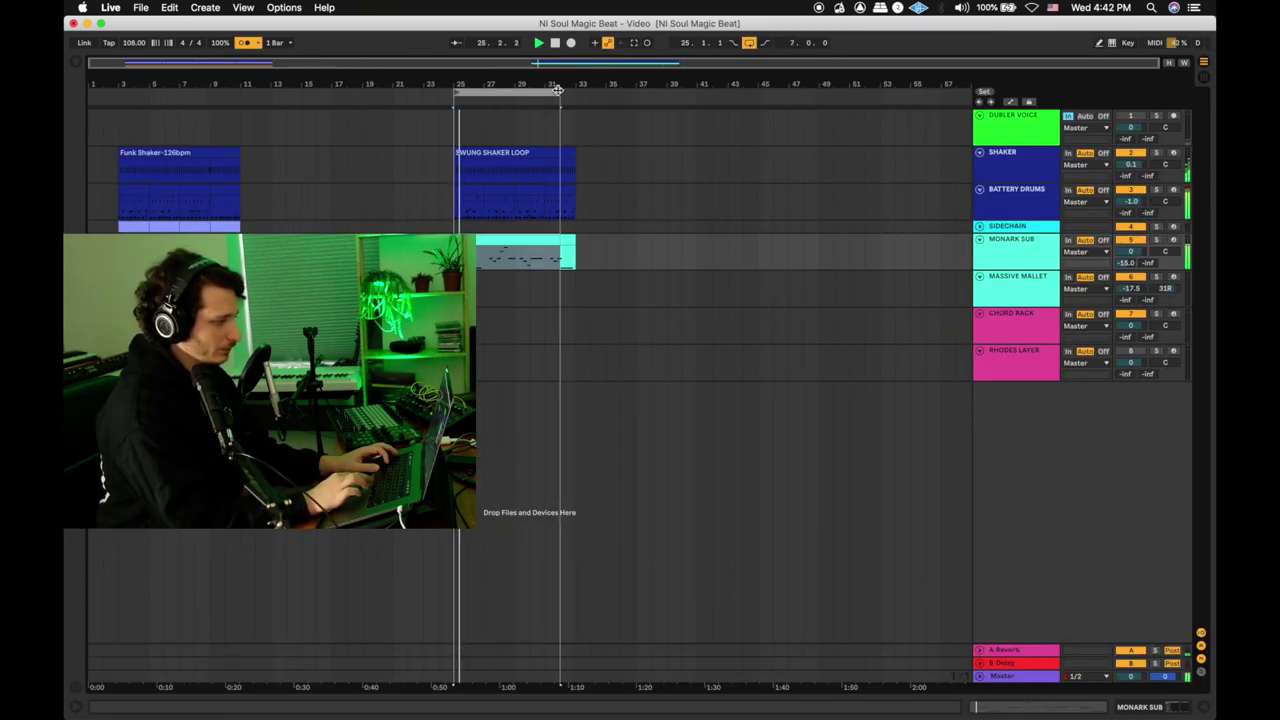
- Extend the loop region over the recorded clips and open the Monark Sub clip's MIDI notes
left_click_drag(556, 93, 575, 93)
double_click(512, 240)
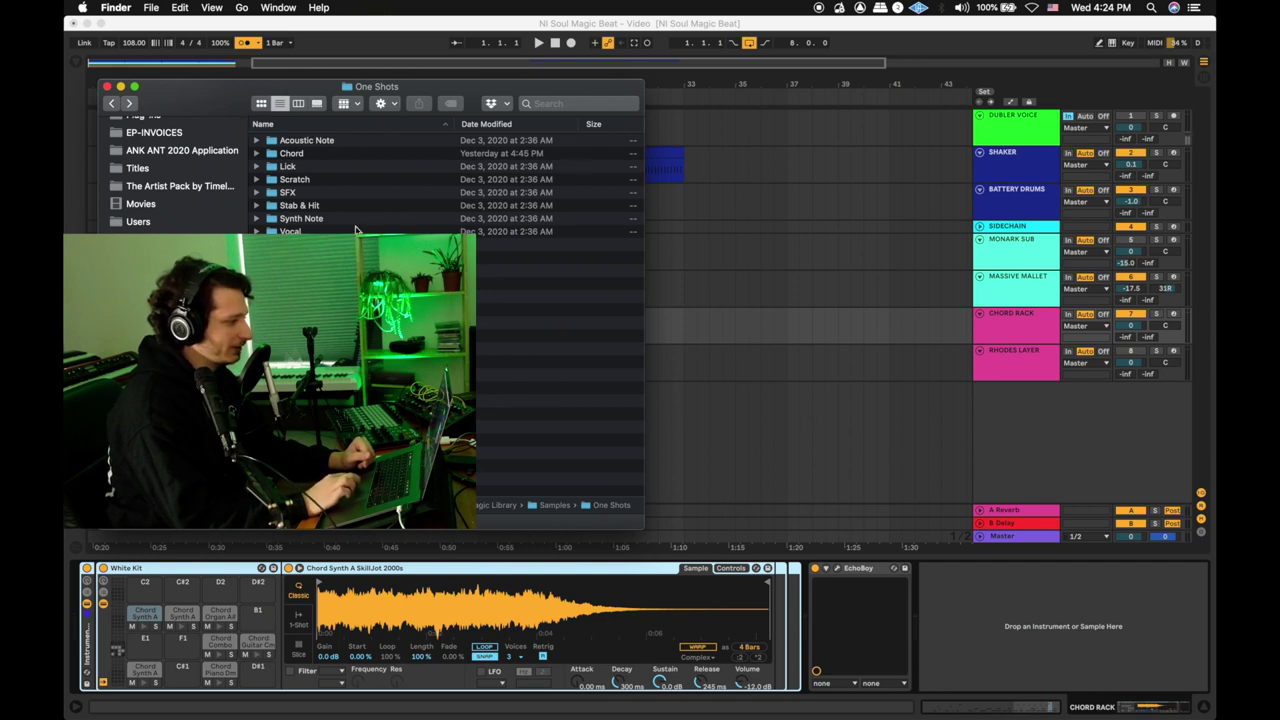
- Open the Chord one-shots folder, select Chord Guitar A# Rimbas 70s.wav, then bring Dubler forward
left_click(302, 160)
double_click(302, 160)
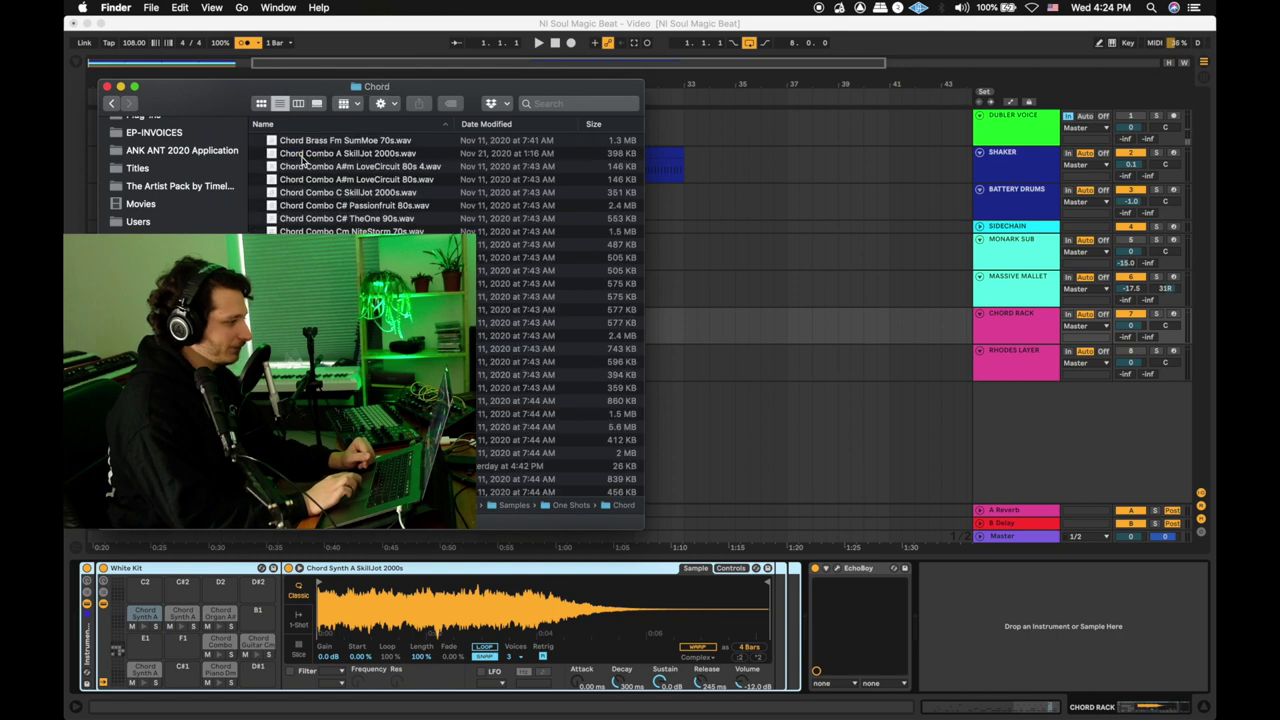
scroll(400, 300, "down", 3)
left_click(340, 227)
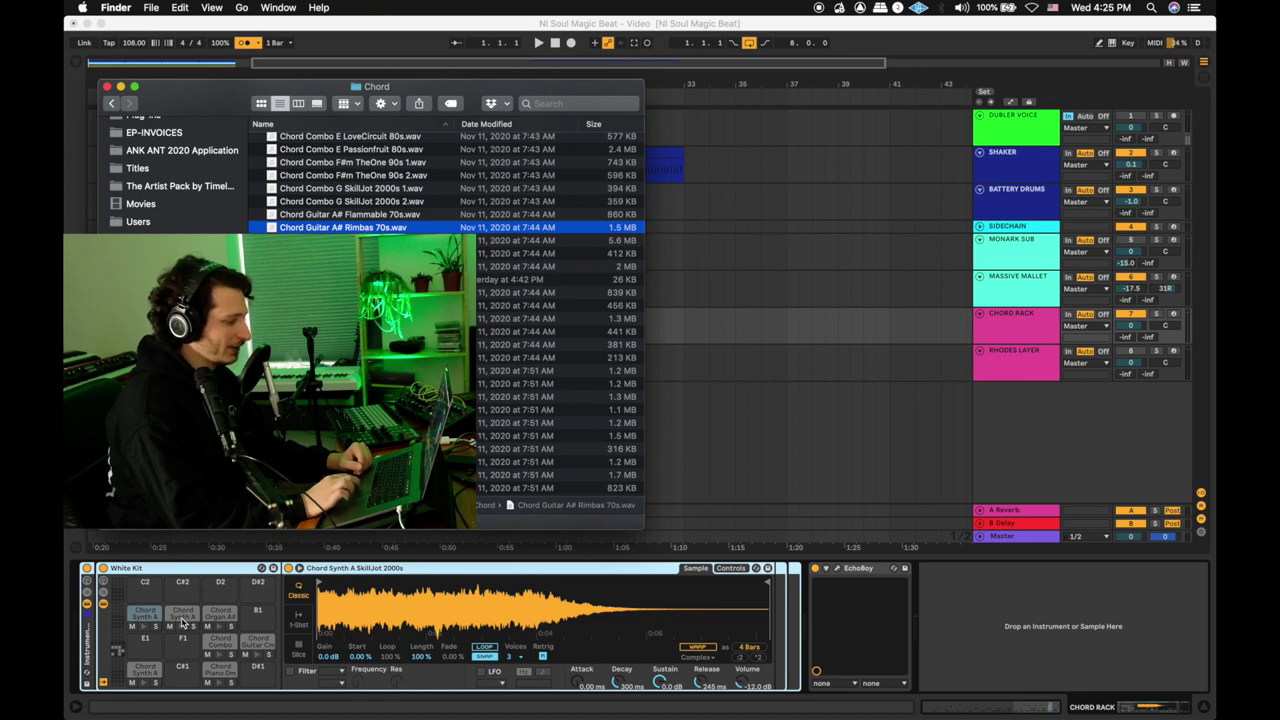
mouse_move(318, 716)
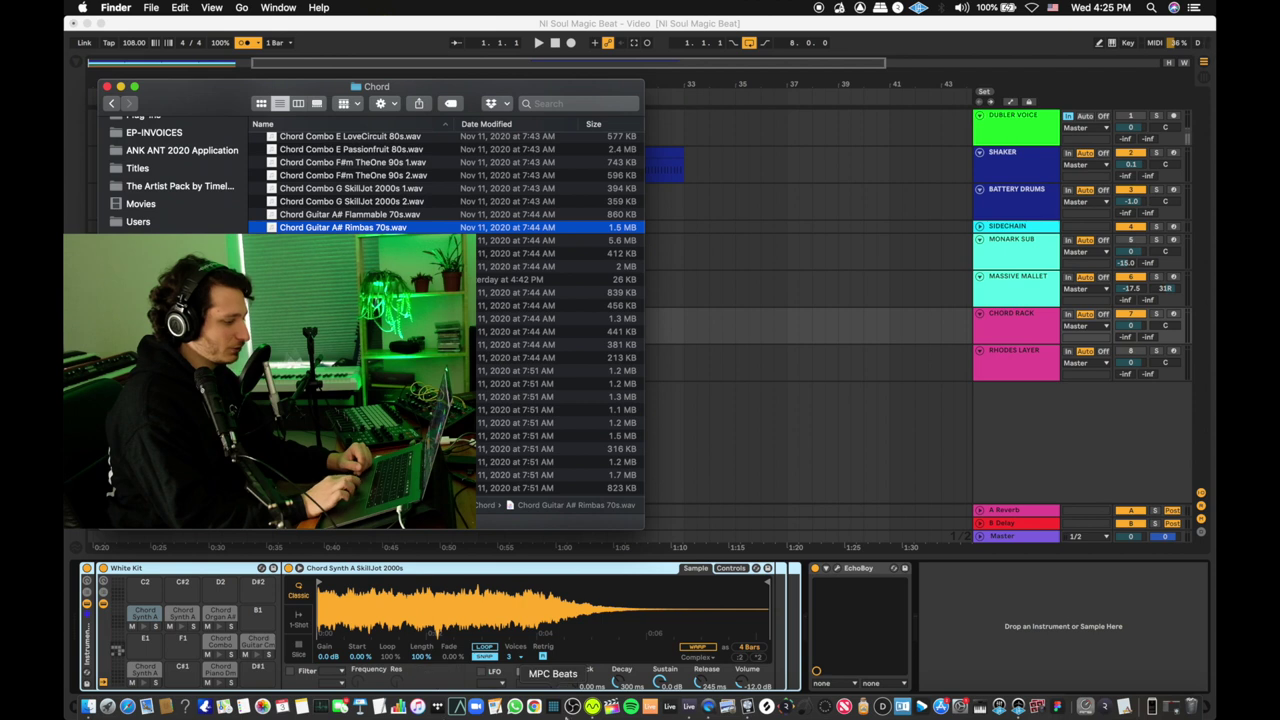
left_click(592, 708)
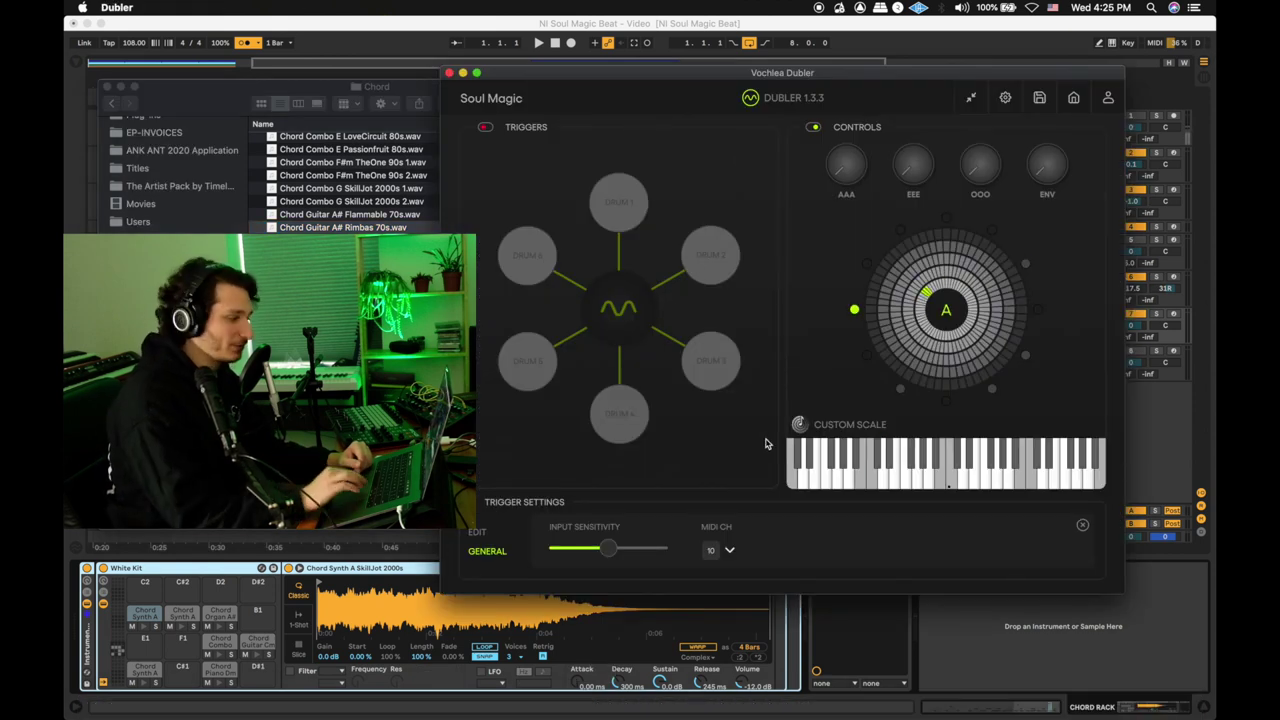
- Try the Chord Guitar D Rimbas 70s sample, check Dubler's pitch settings, then load SOUL MAGIC 2
left_click(560, 305)
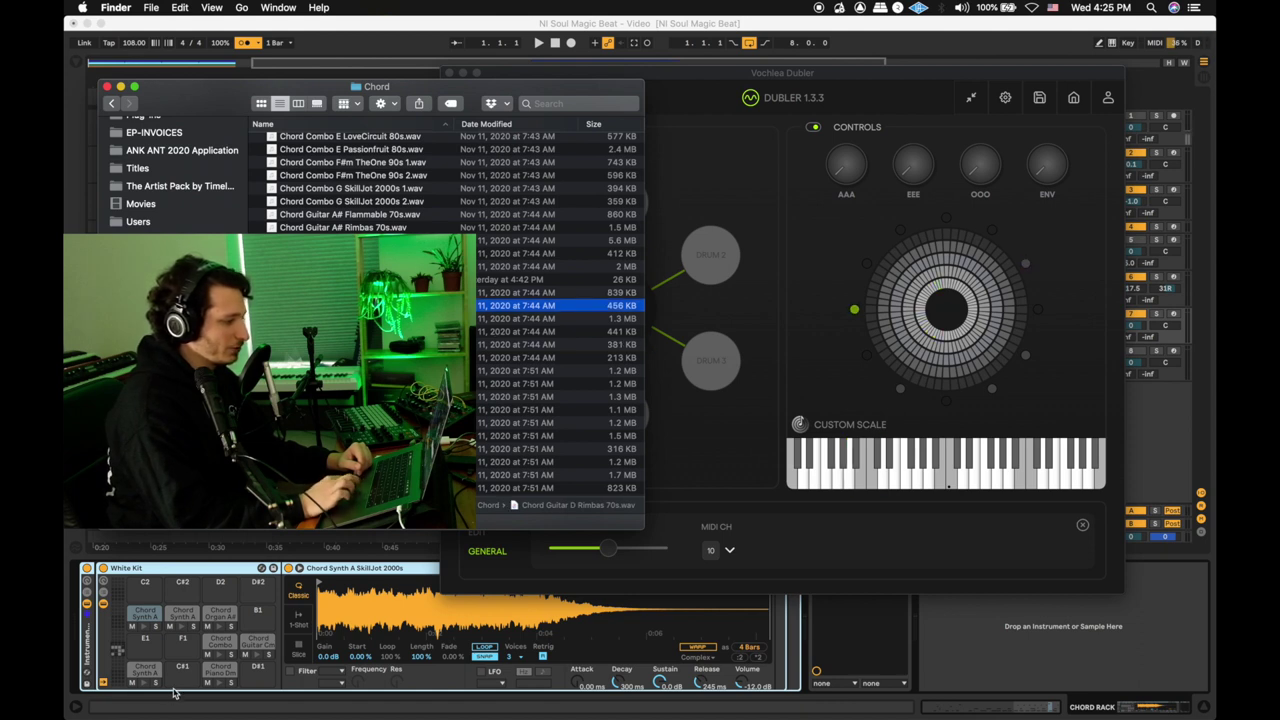
left_click(748, 323)
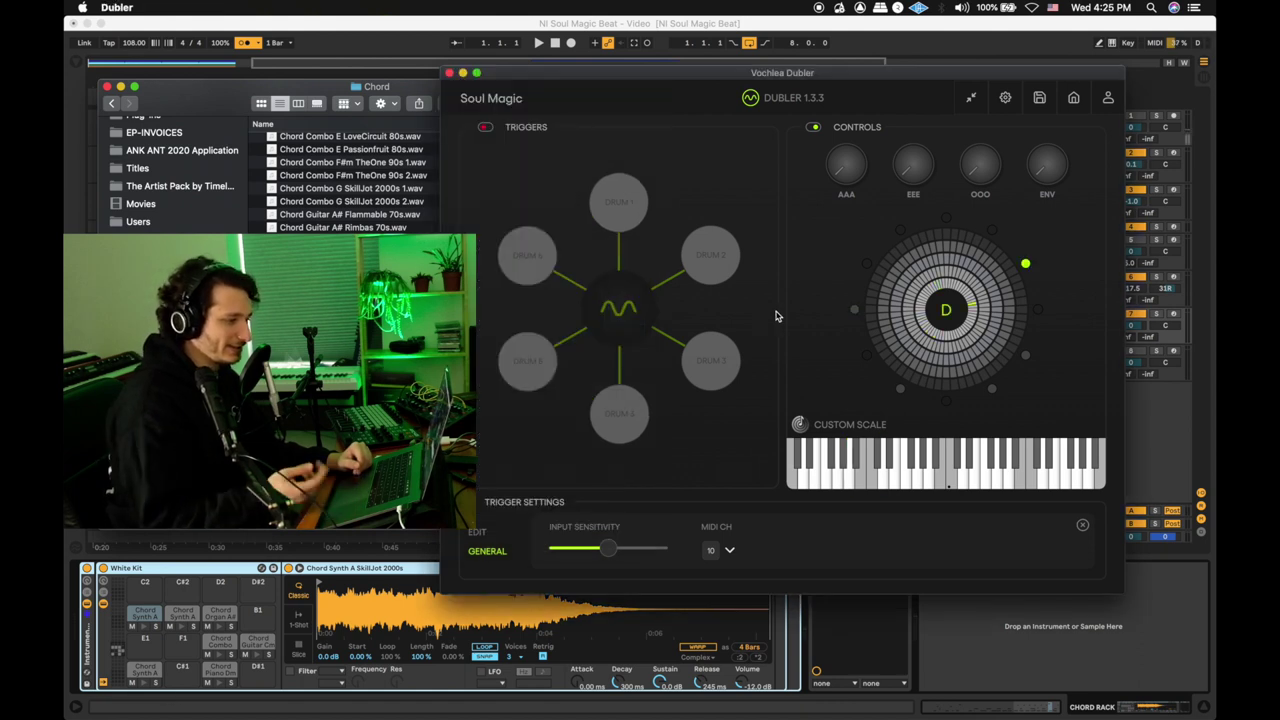
left_click(841, 268)
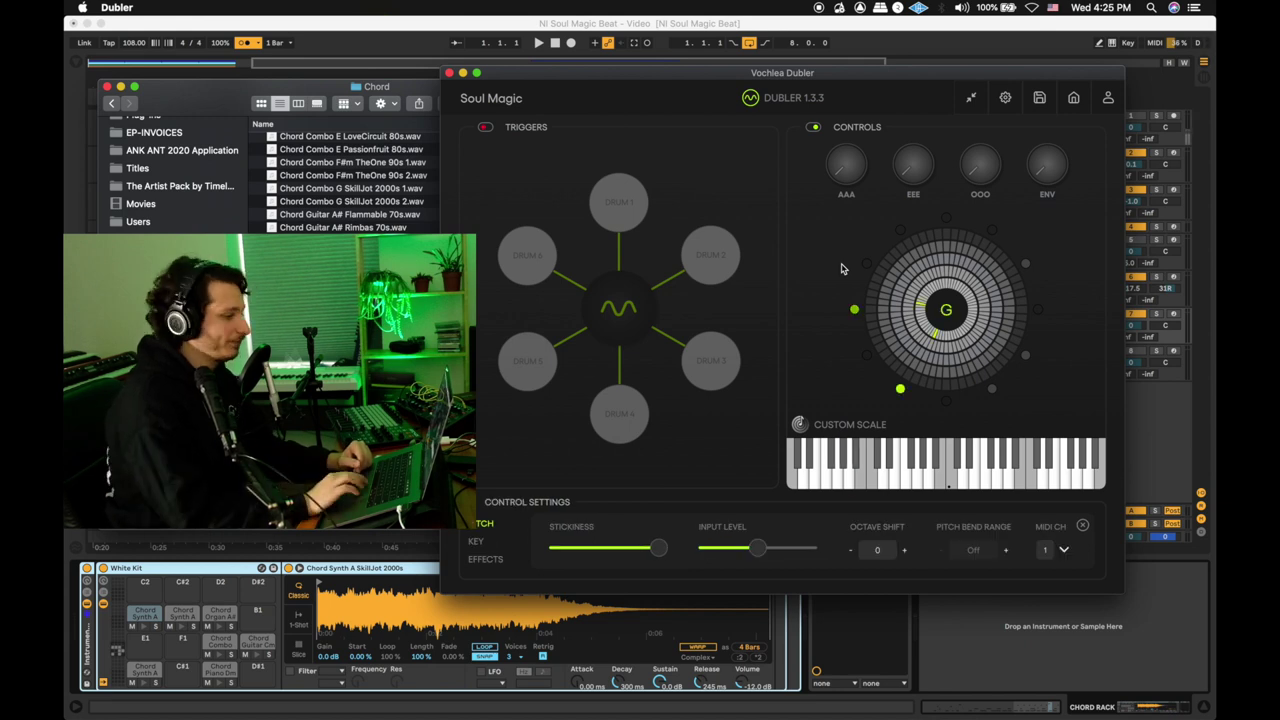
left_click(400, 344)
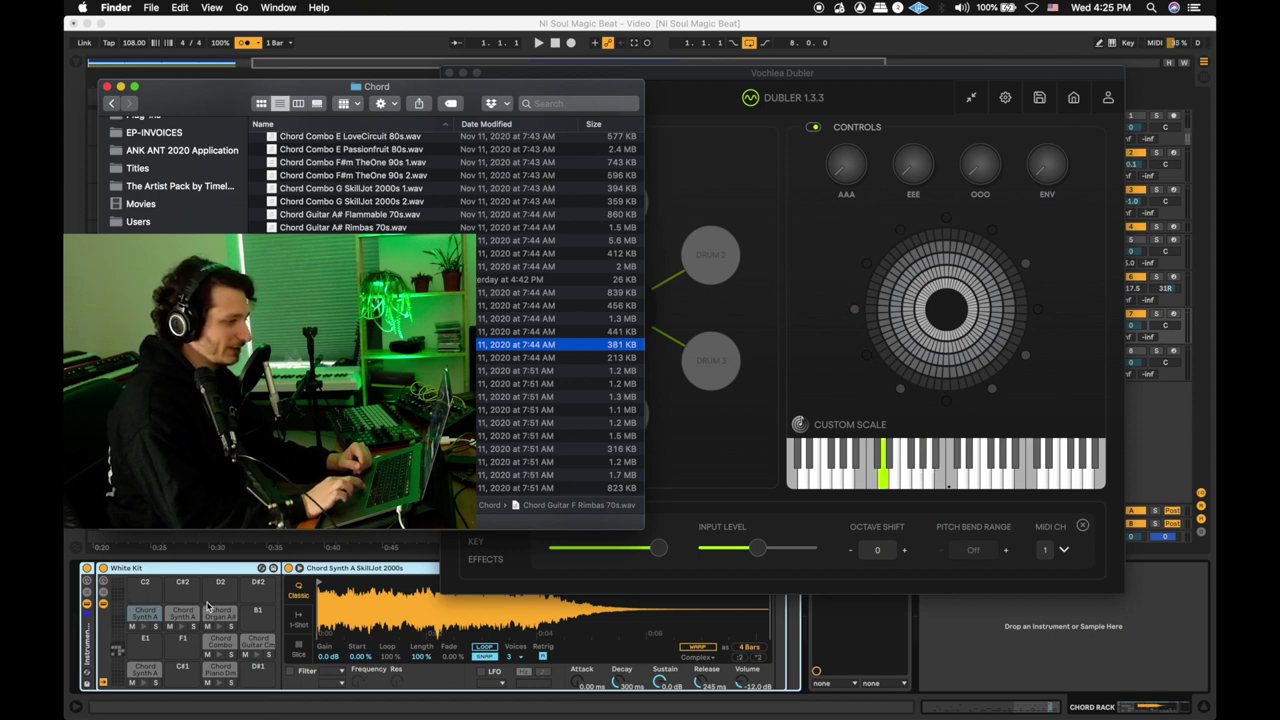
left_click(924, 296)
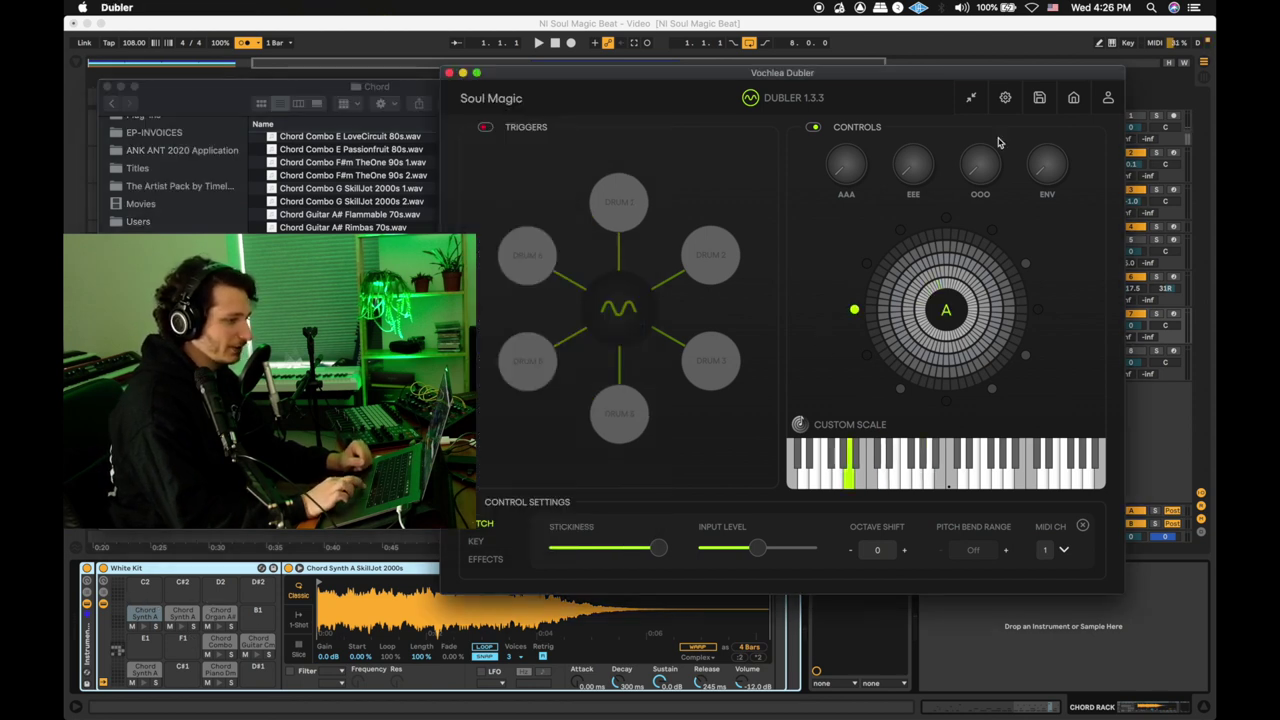
left_click(1070, 100)
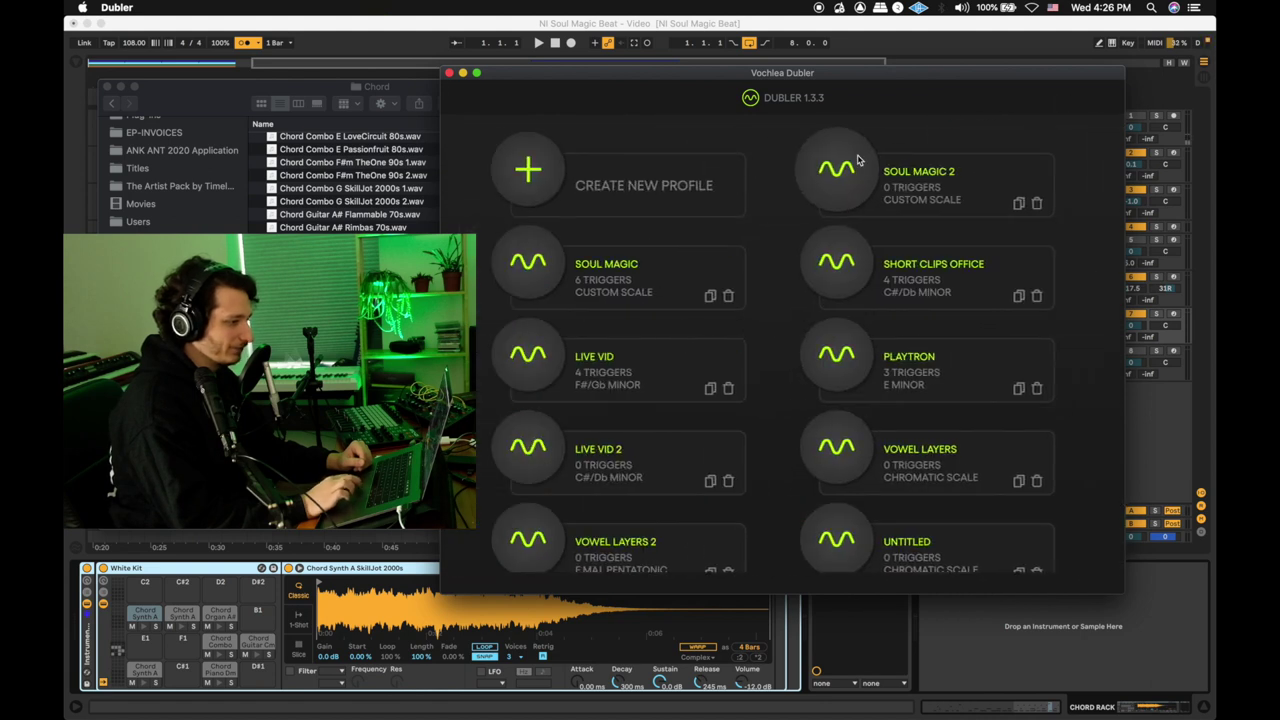
left_click(837, 167)
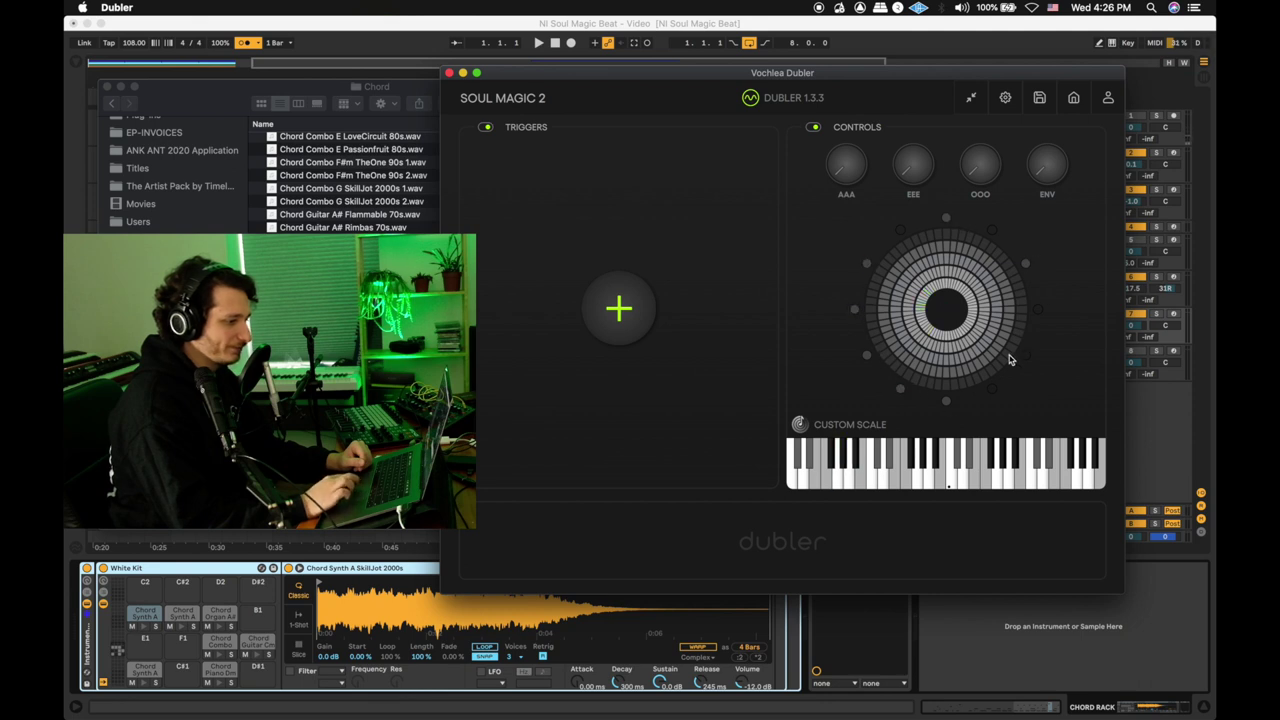
- Return to Live, record the drum, Monark Sub and chord parts, and open the EchoBoy editor
key("super+Tab")
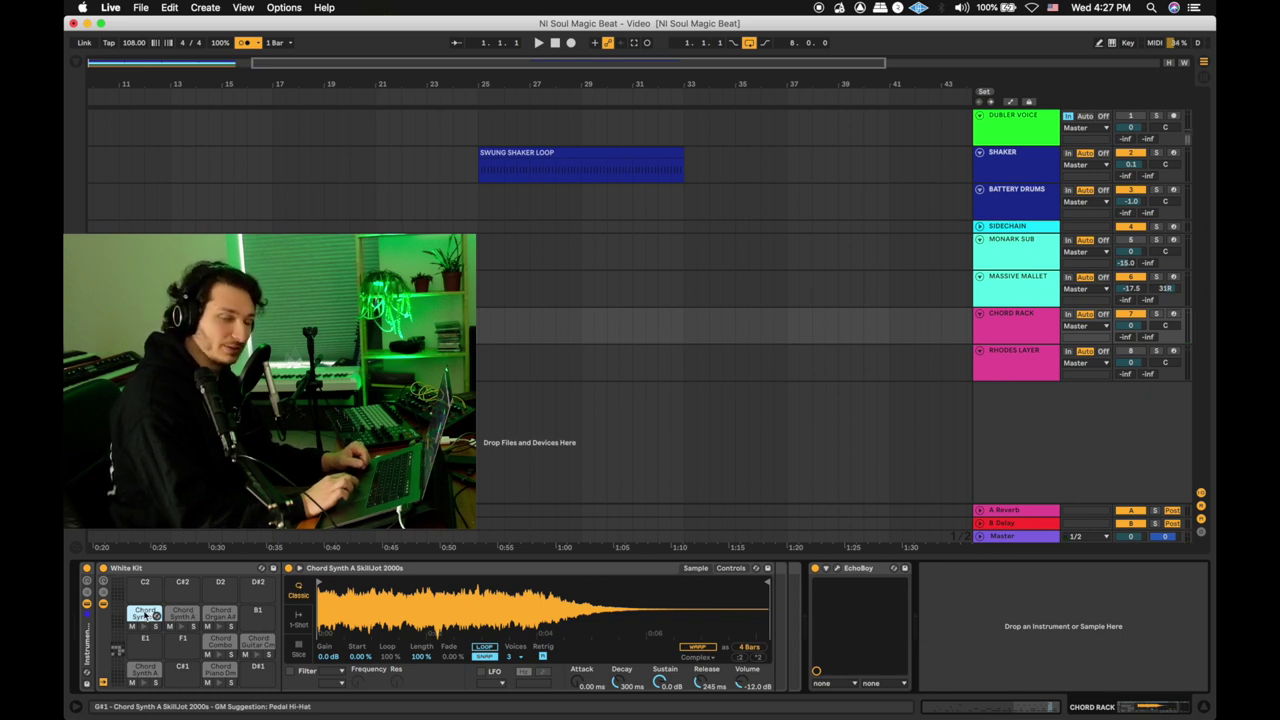
left_click(837, 568)
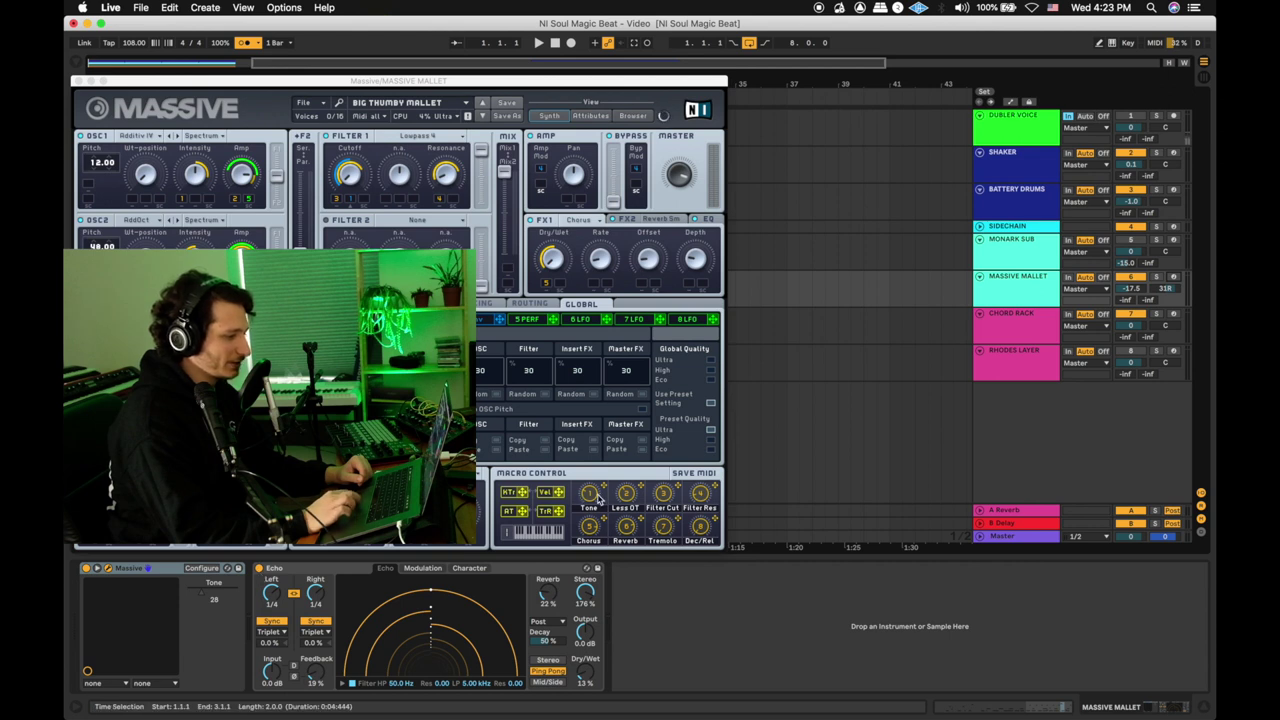
- Record-arm the Massive Mallet track and turn up Massive's Tone macro knob
left_click(1172, 277)
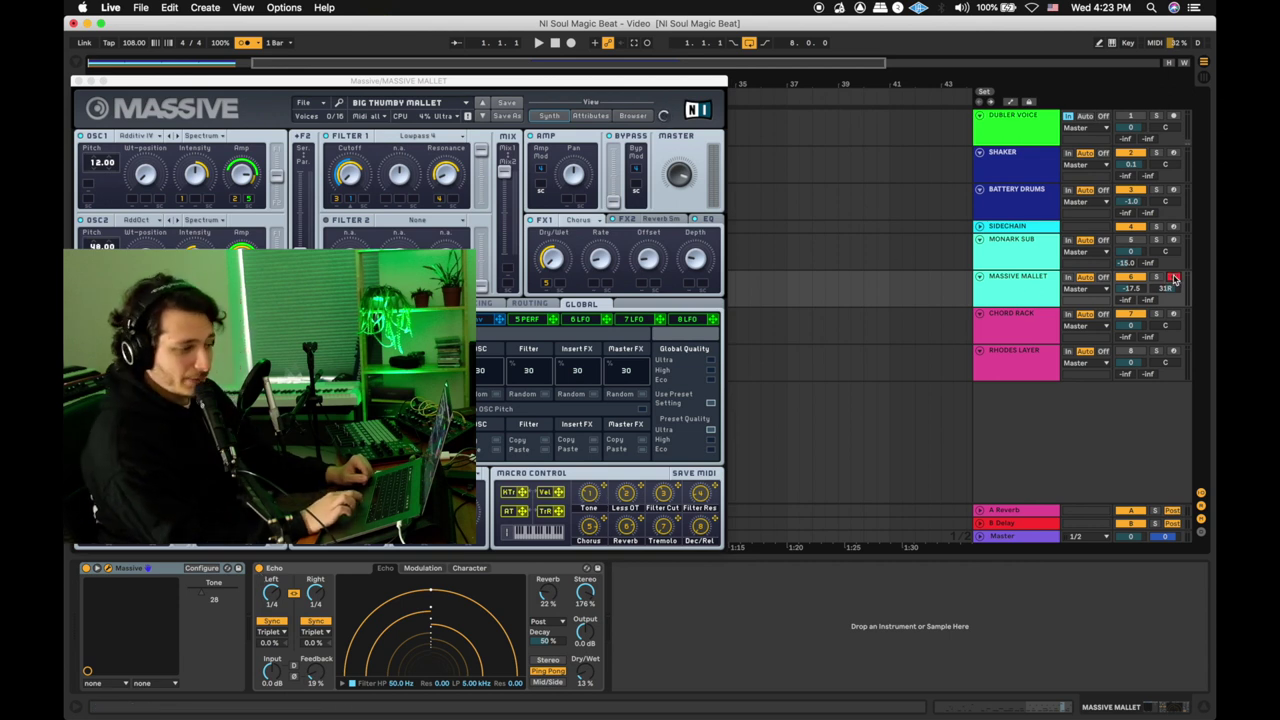
left_click_drag(588, 492, 593, 462)
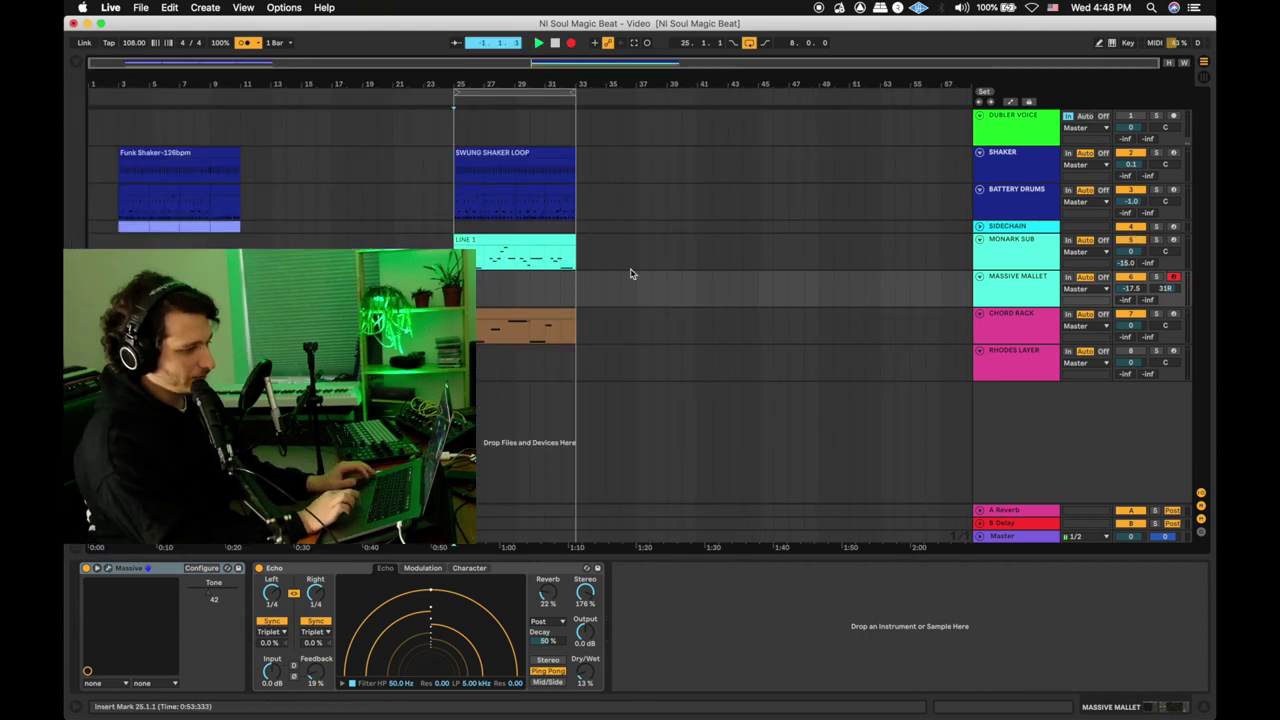
- Sing the mallet line through Dubler, then open the MASSIVE MALLET 2 clip's notes
left_click(601, 706)
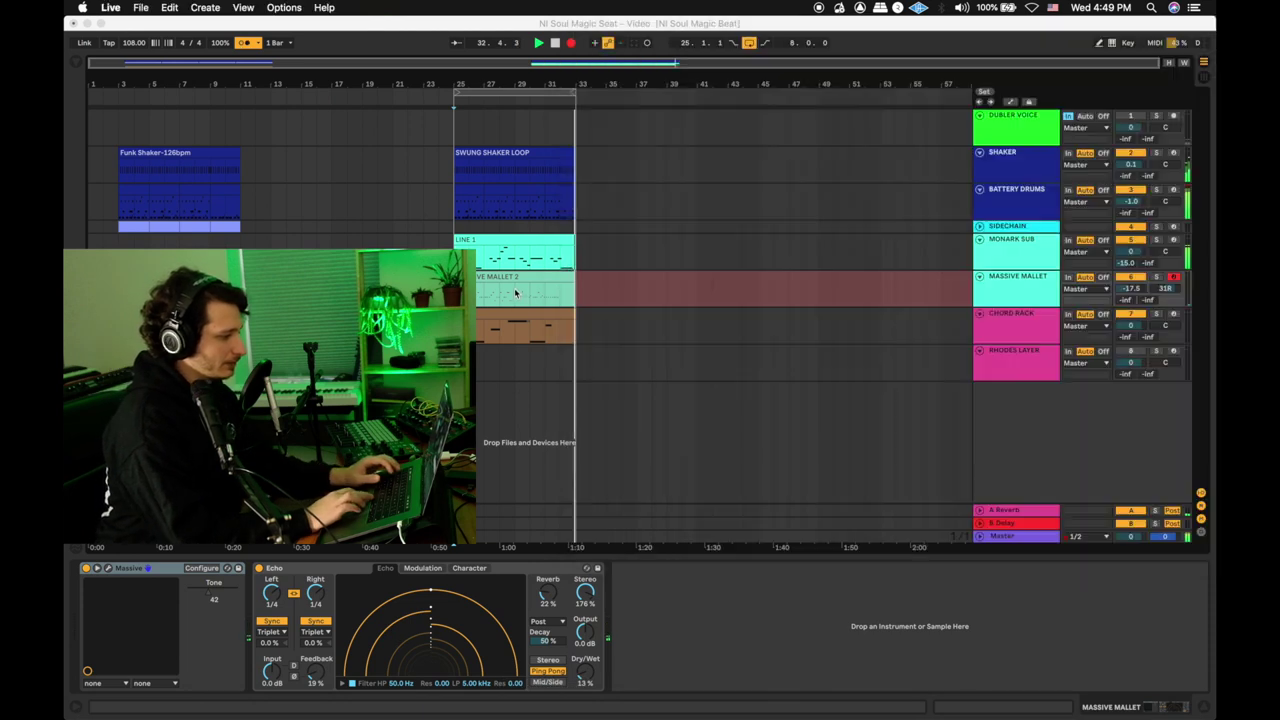
left_click(510, 280)
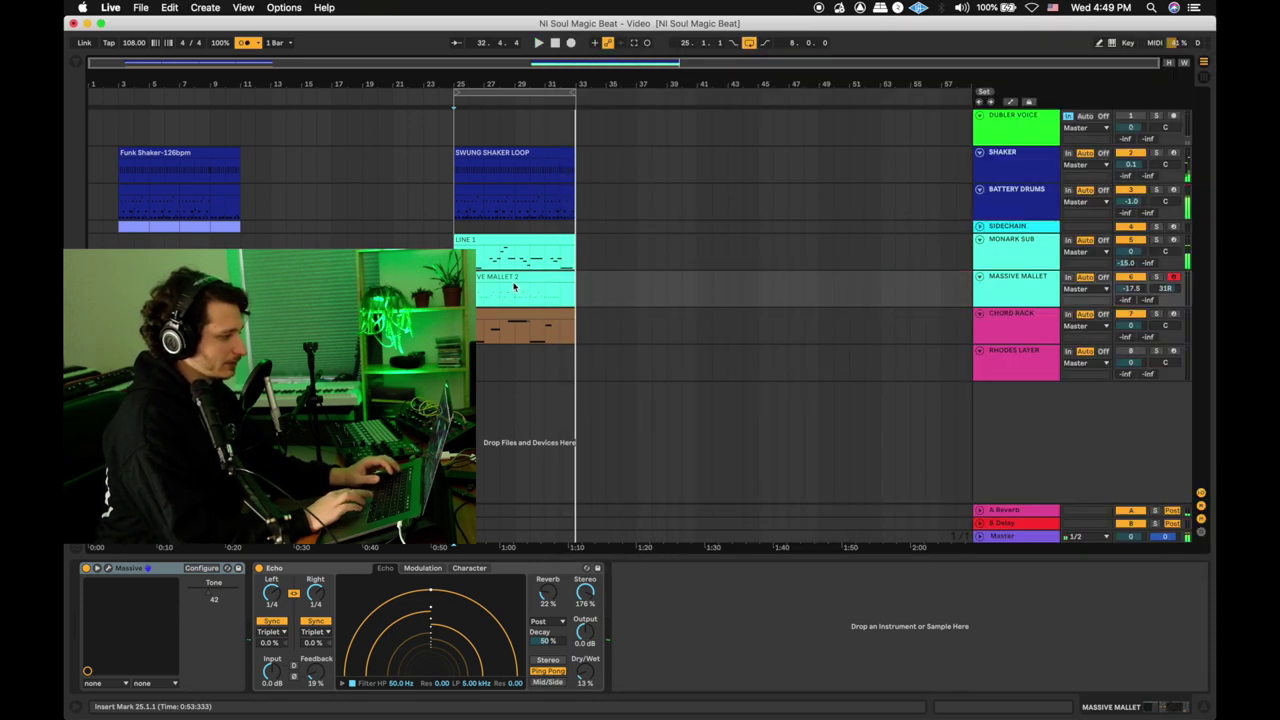
double_click(510, 280)
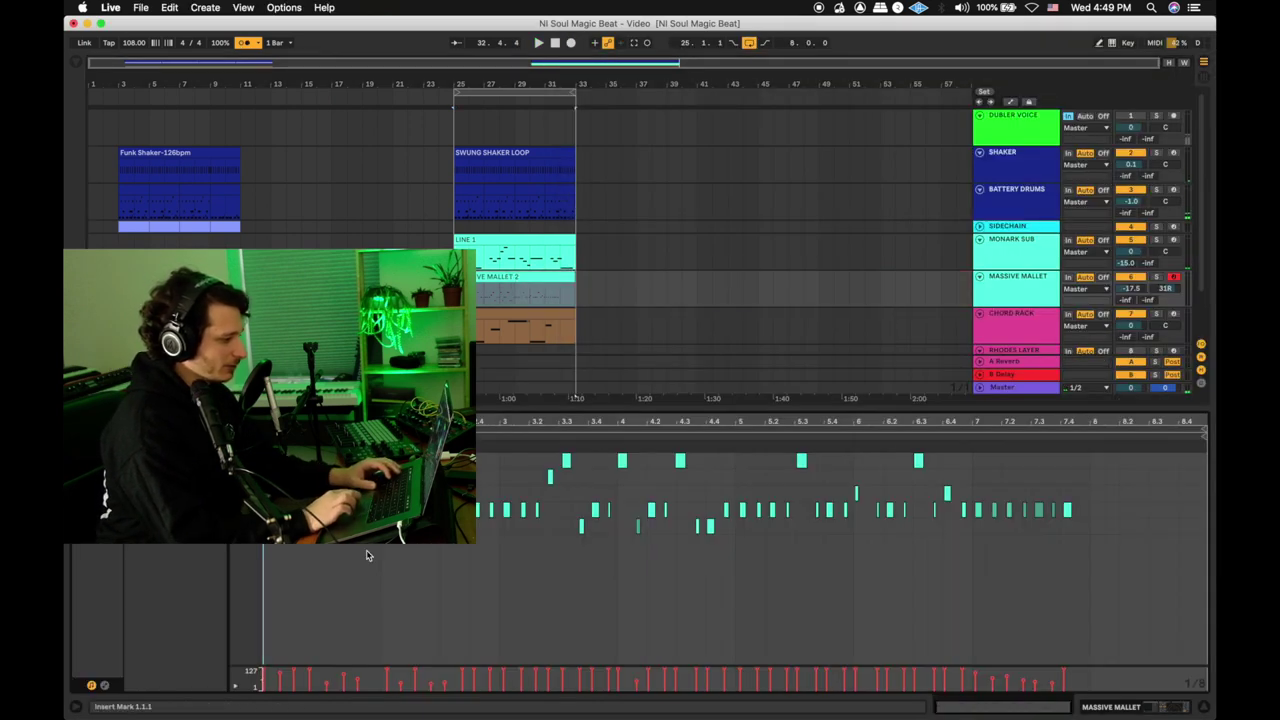
- Zoom to bars 25–33, select a D2 note in the mallet part, and audition the section
key("z")
left_click(742, 510)
key("space")
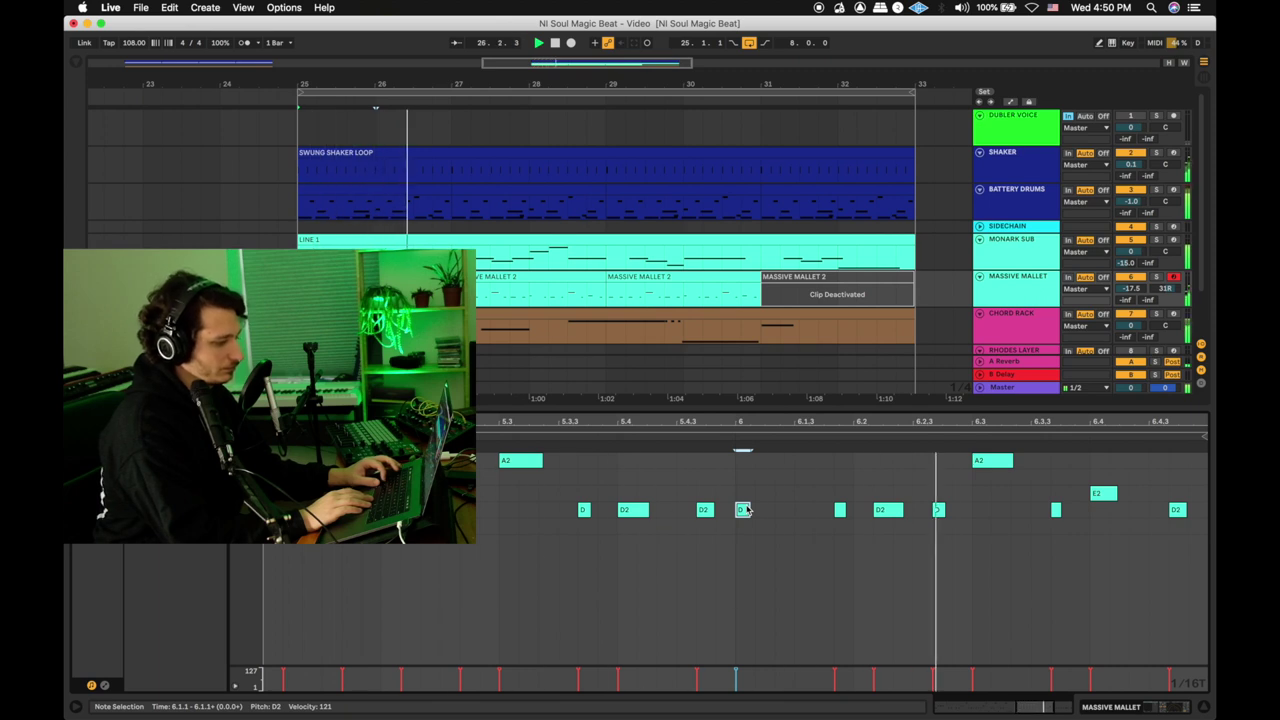
key("space")
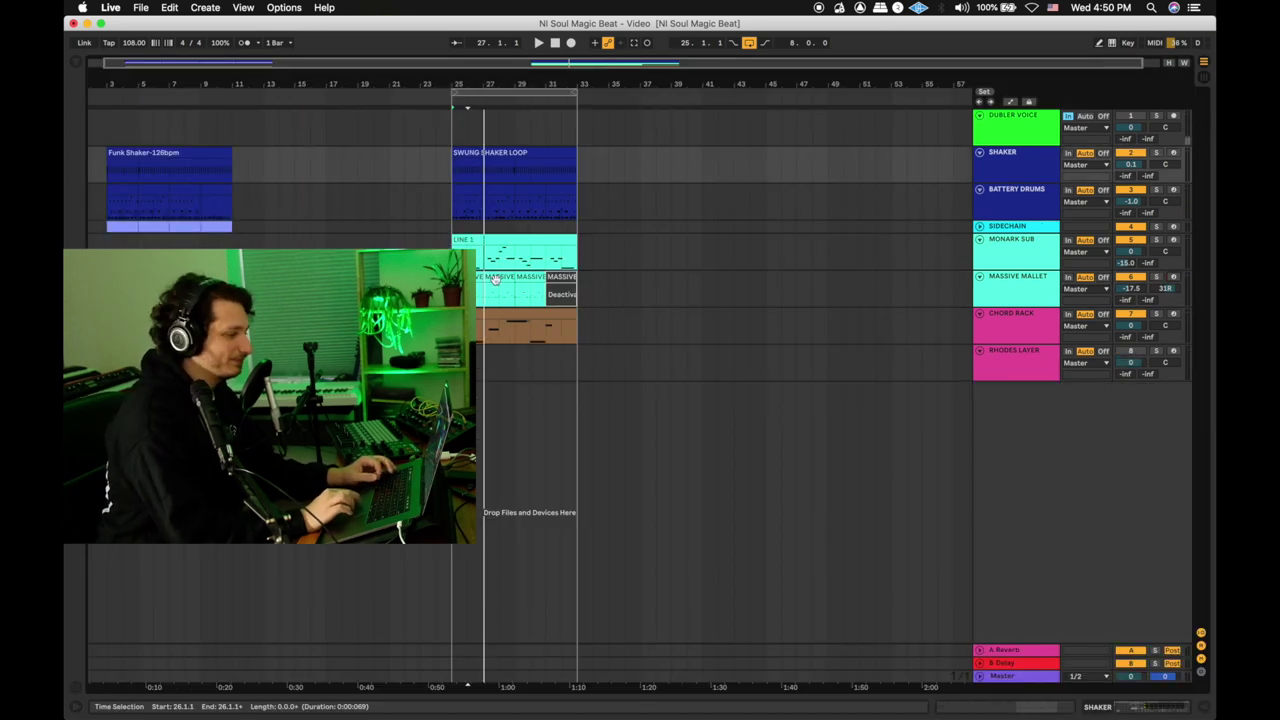
- Play the finished arrangement from bar 25 with shaker, drums, sub, mallet and chords
left_click(337, 475)
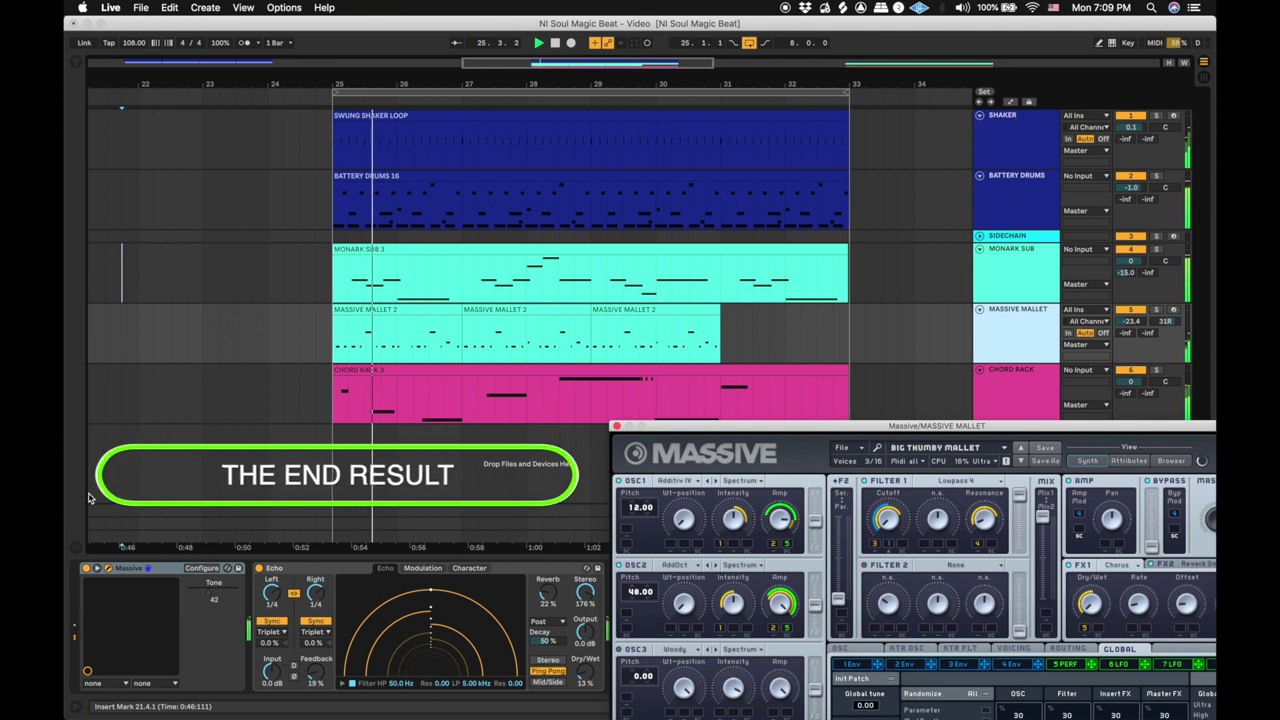